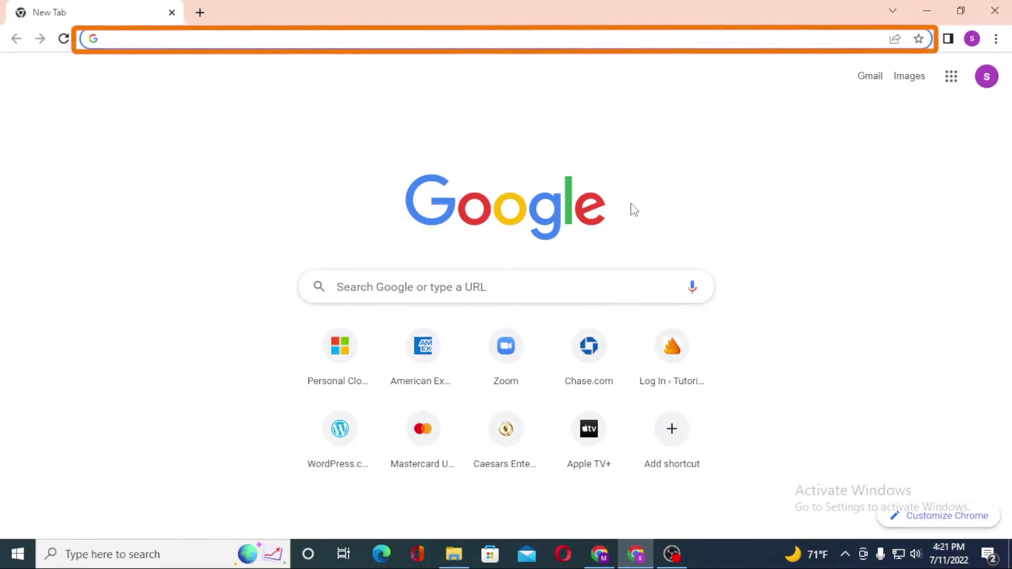
Load aol.com, then search Google for 'aol login' in a new tab
left_click(462, 40)
type("ao")
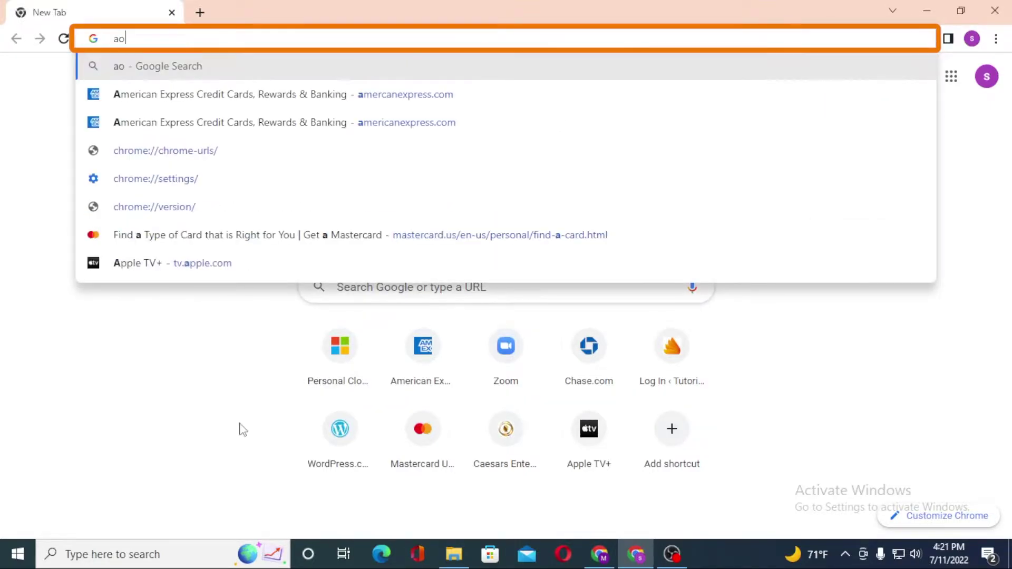
type("l.com")
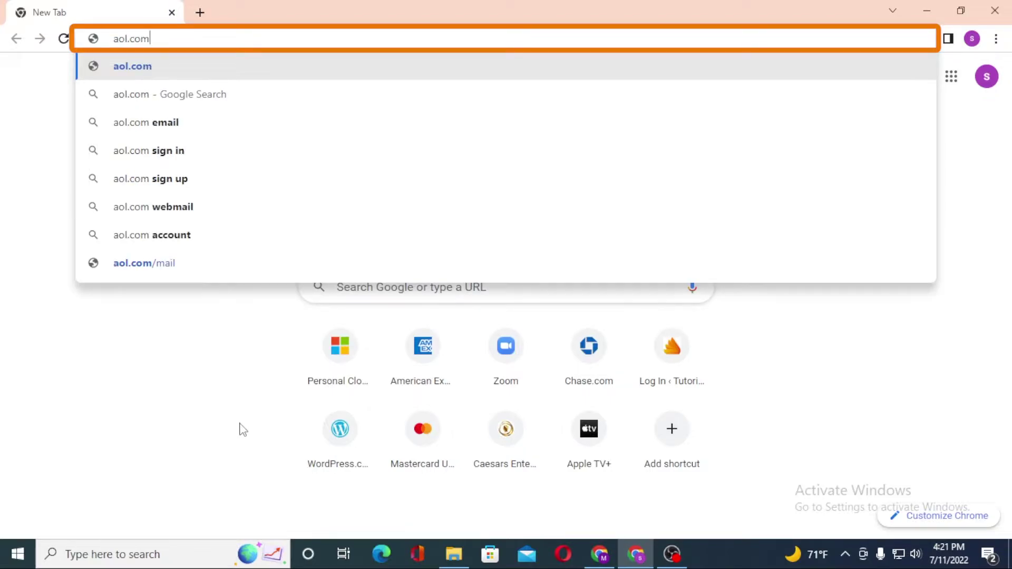
key("Return")
key("ctrl+t")
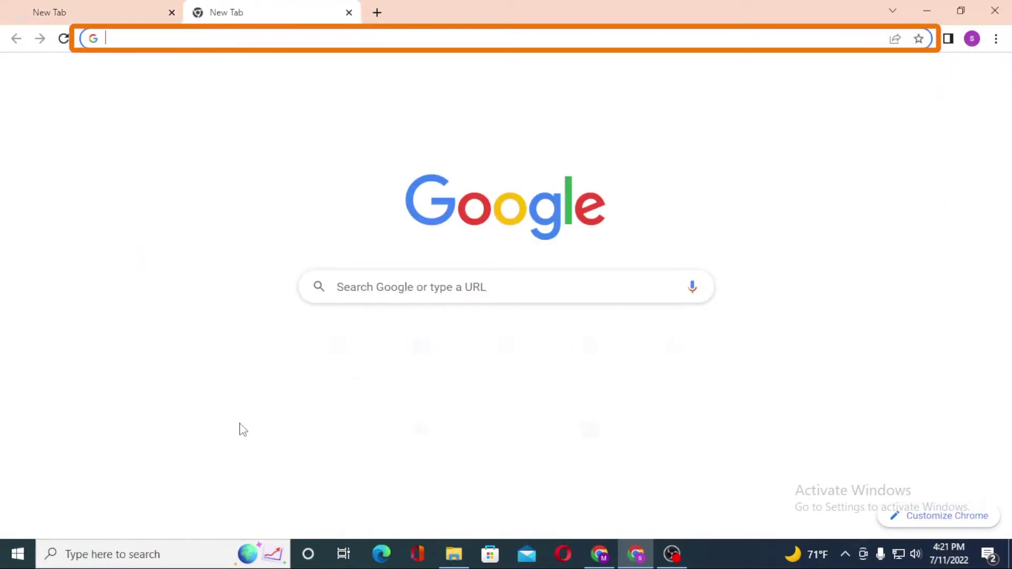
type("aol login")
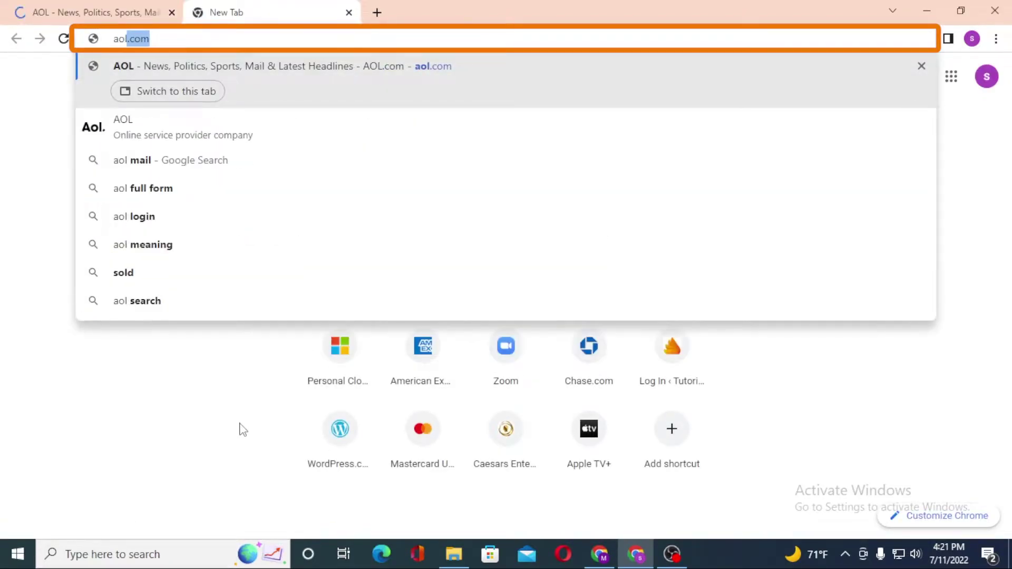
key("Return")
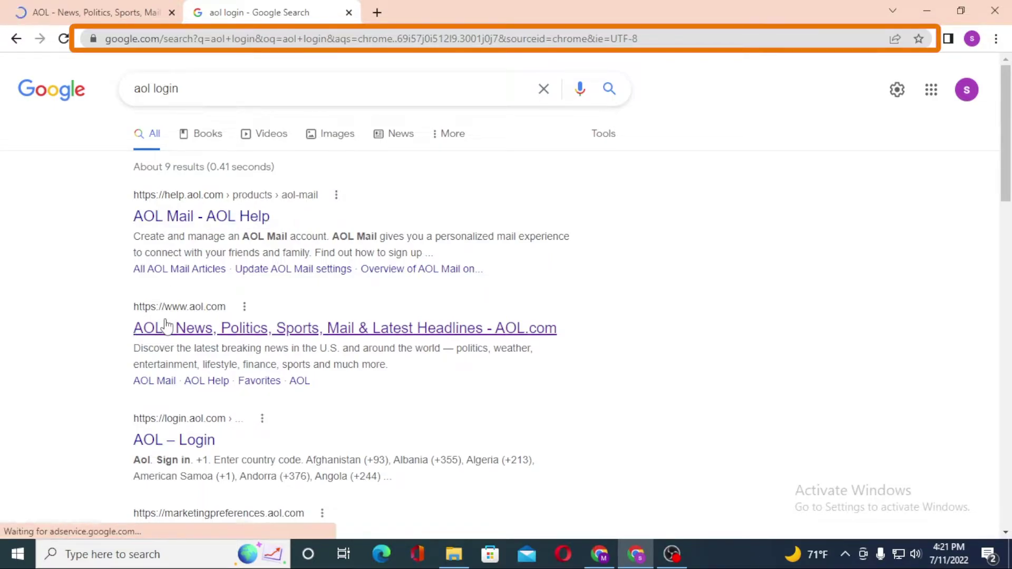
Follow the 'AOL – Login' search result, then return to the aol.com homepage tab
left_click(189, 443)
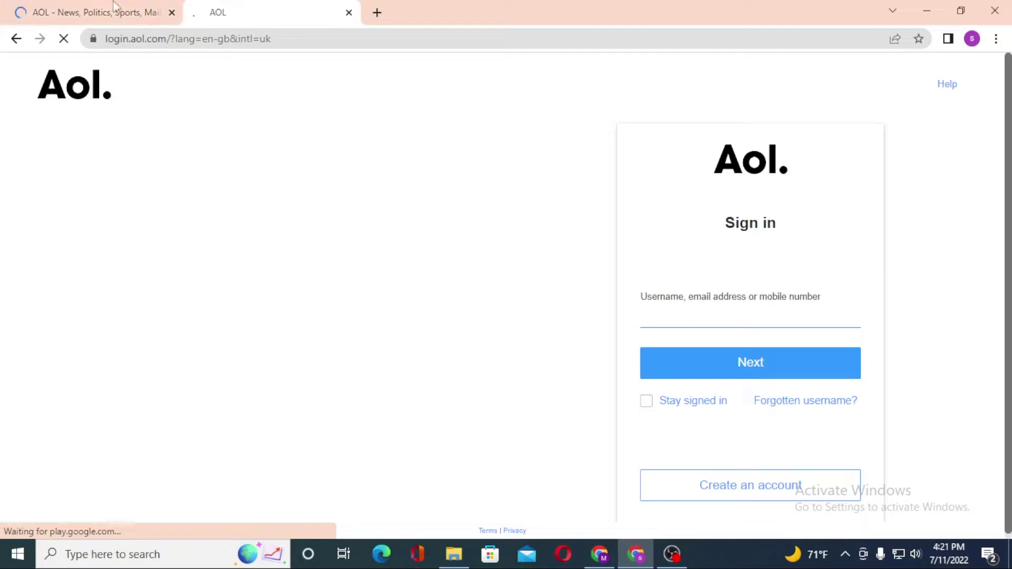
left_click(96, 12)
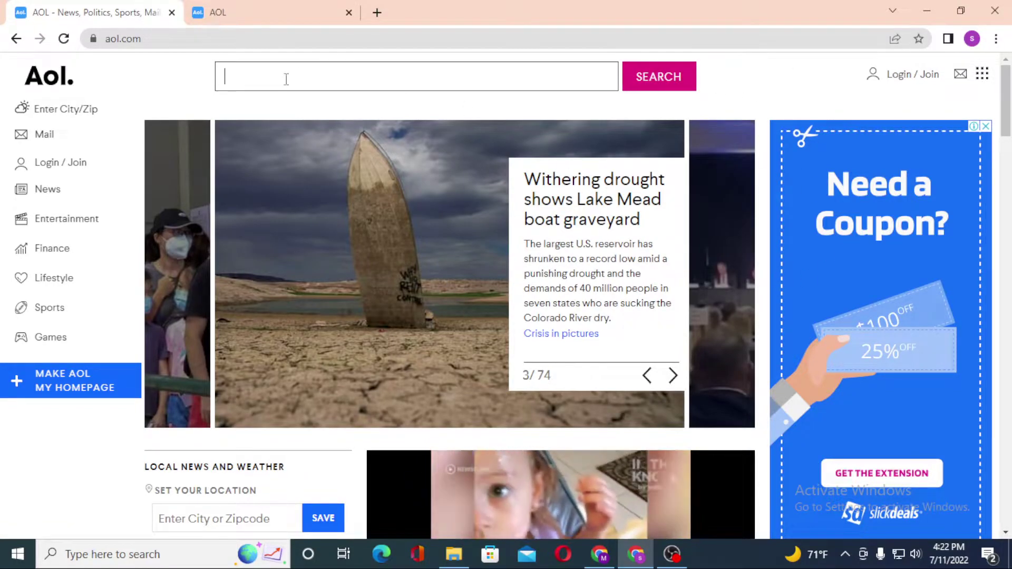
left_click(170, 38)
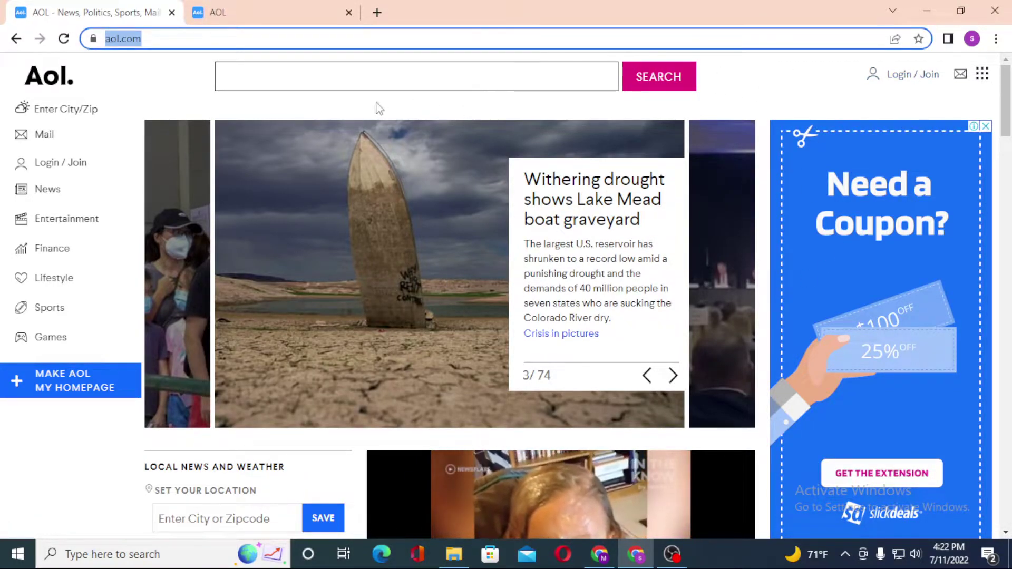
left_click(492, 111)
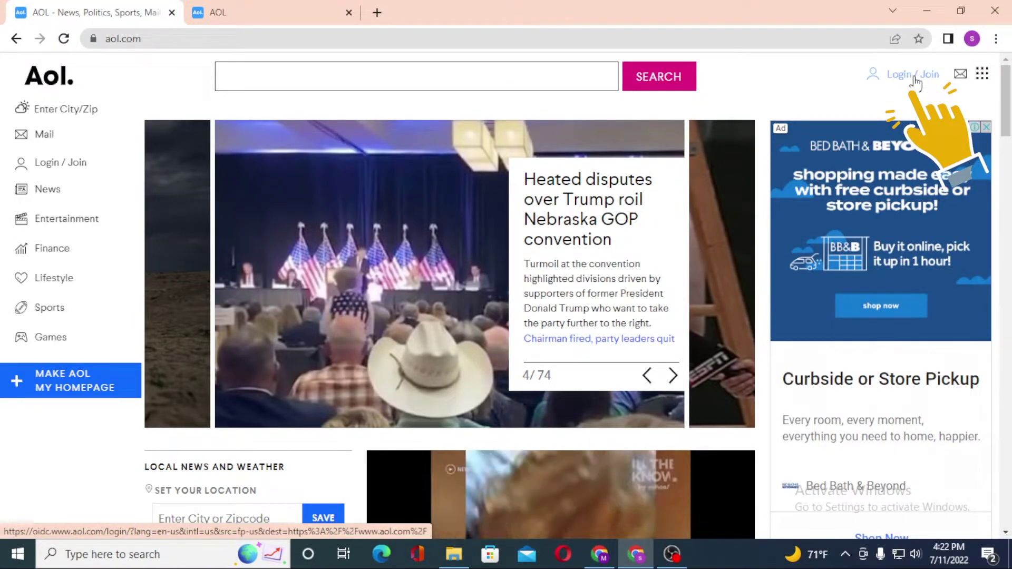
Follow Login/Join on the homepage, compare the two sign-in tabs and close the duplicate
left_click(916, 75)
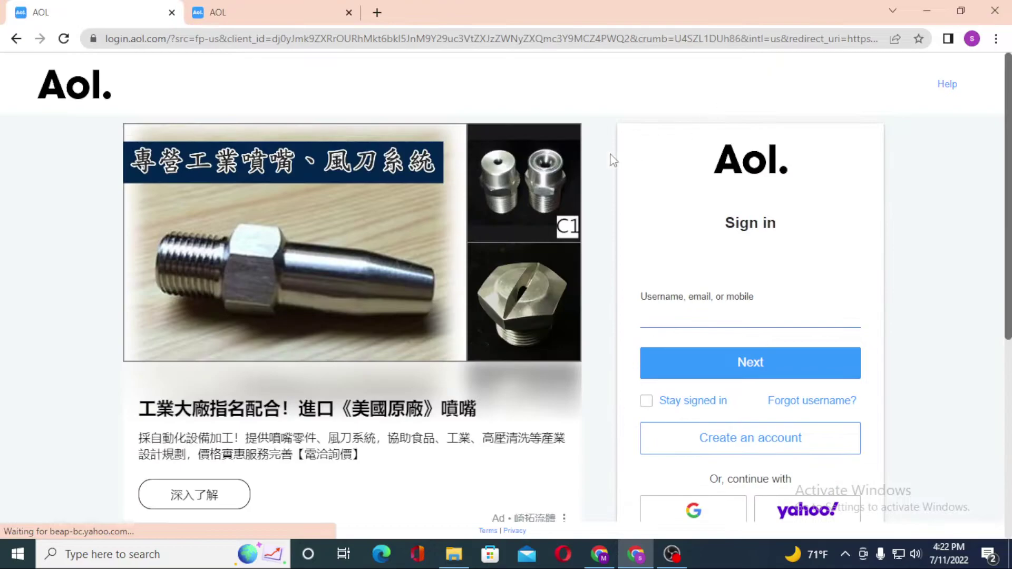
left_click(269, 12)
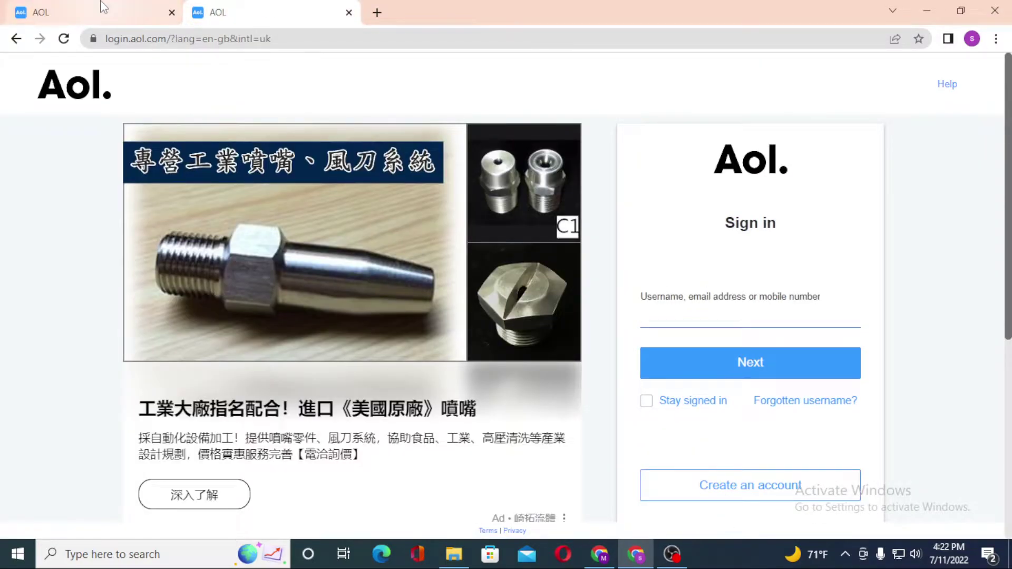
left_click(103, 7)
left_click(210, 6)
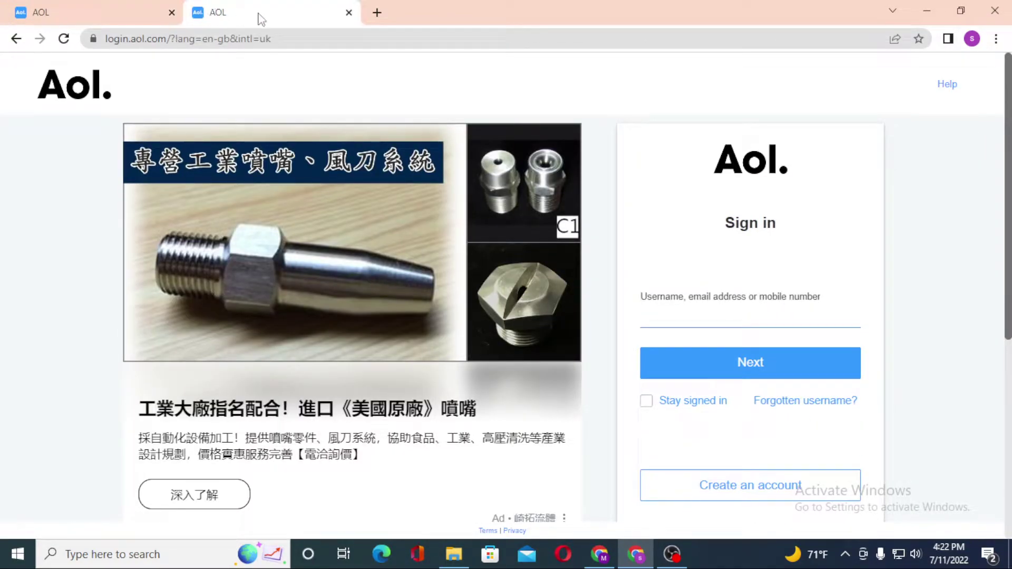
left_click(123, 39)
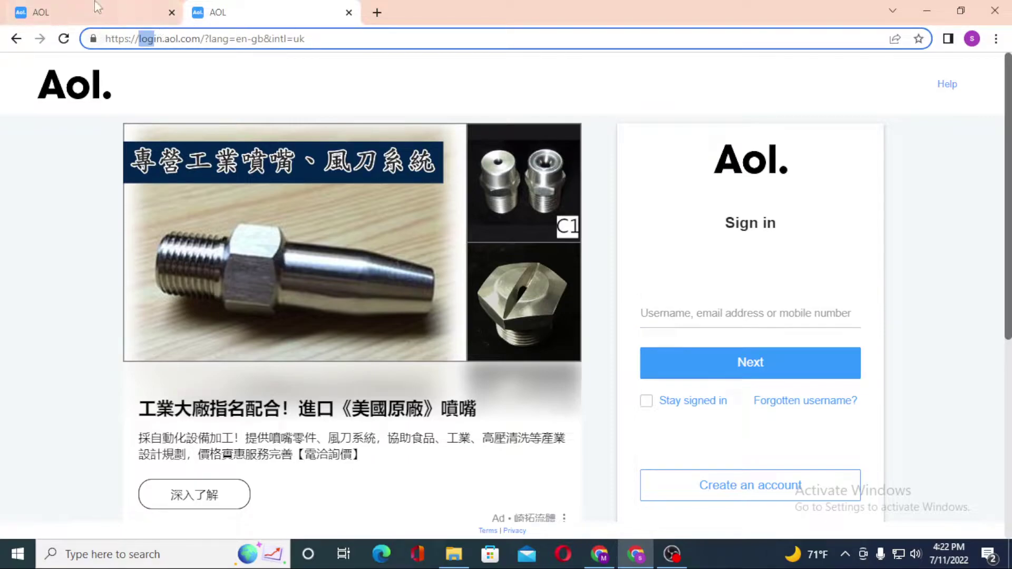
left_click(82, 10)
left_click(349, 13)
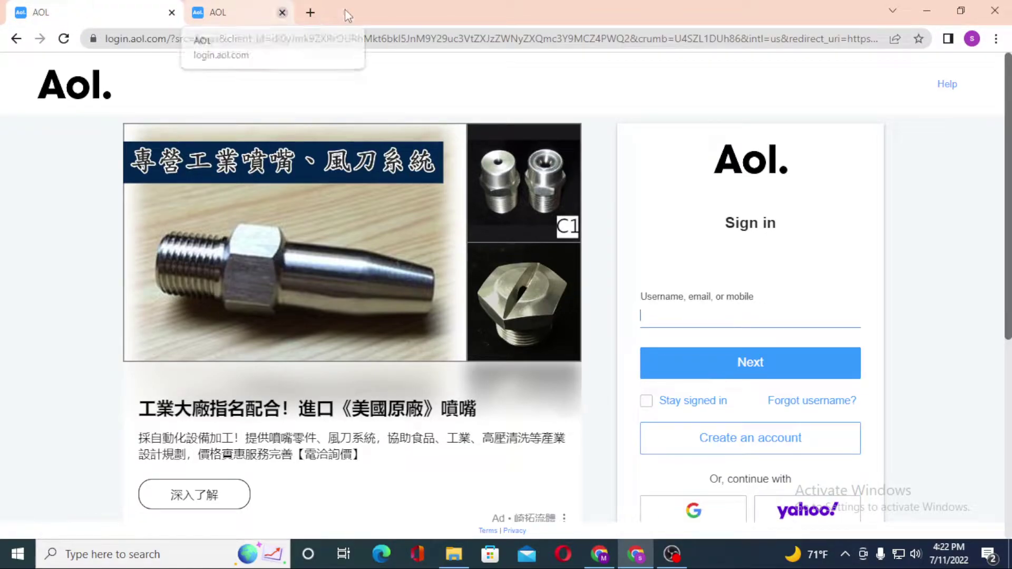
scroll(443, 222, "down", 2)
scroll(444, 222, "up", 2)
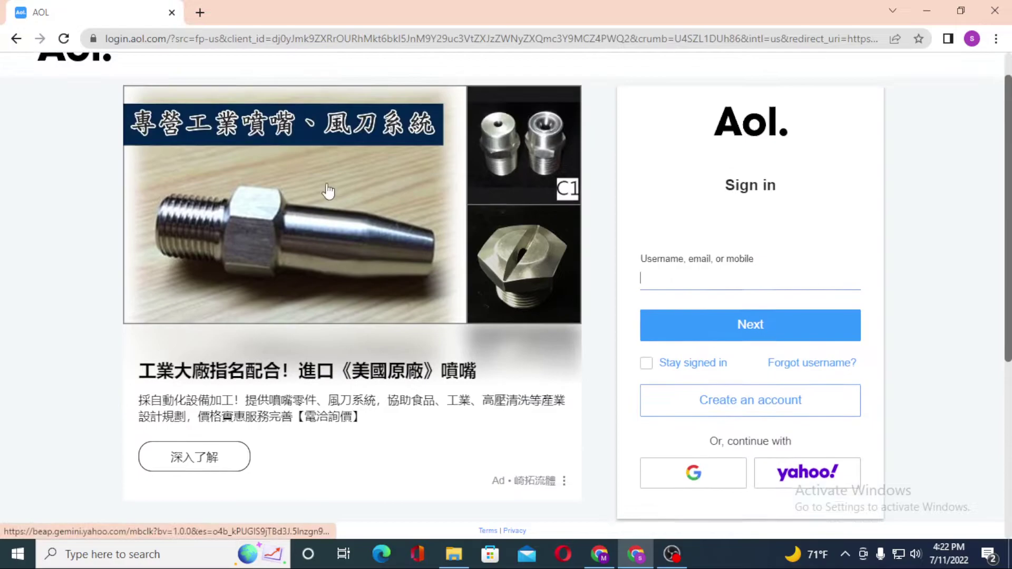
scroll(329, 191, "up", 1)
scroll(854, 327, "down", 2)
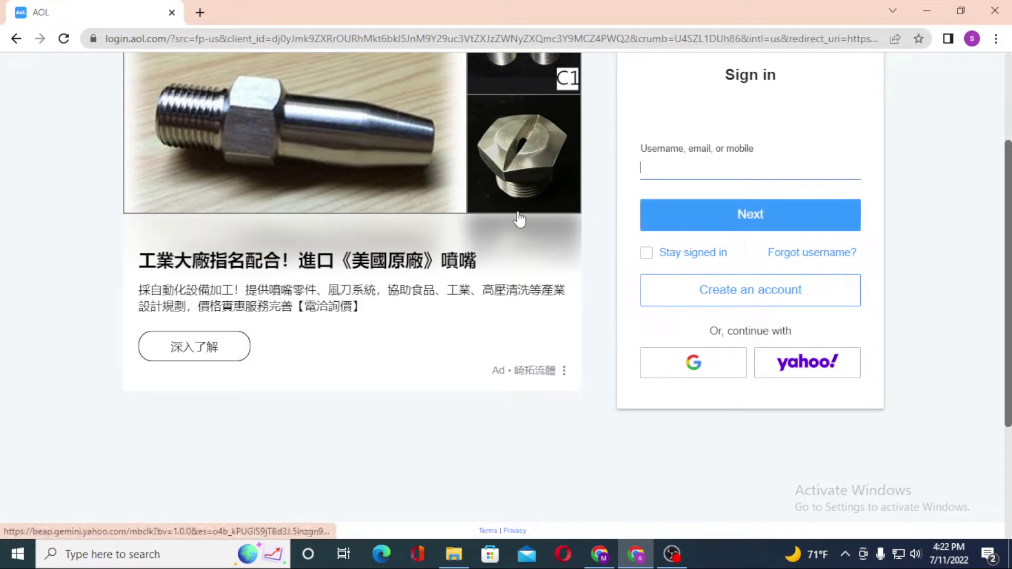
scroll(675, 270, "up", 3)
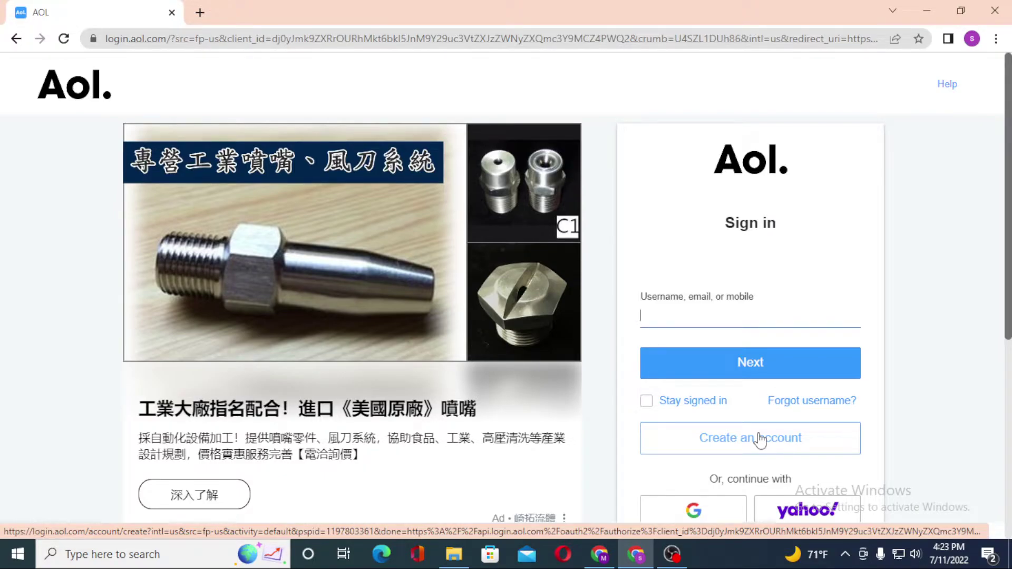
scroll(823, 431, "down", 3)
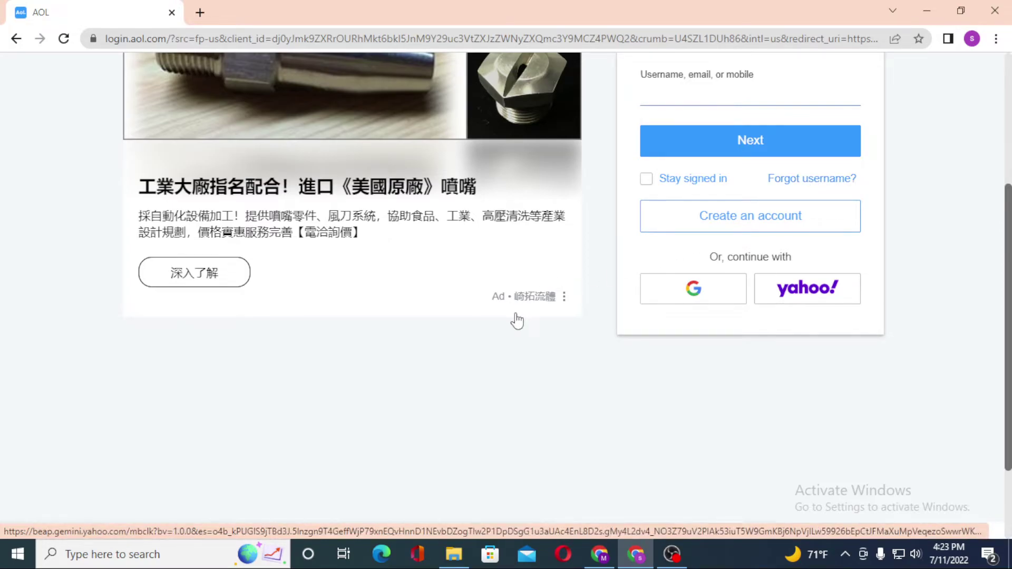
Continue with Yahoo from the AOL page and focus the Yahoo username field
left_click(785, 293)
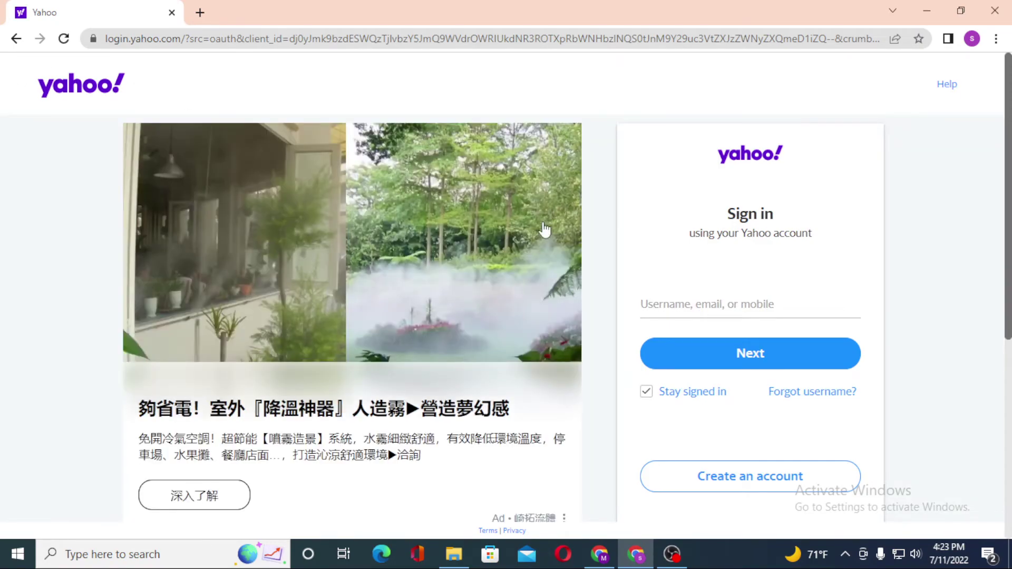
scroll(697, 230, "down", 2)
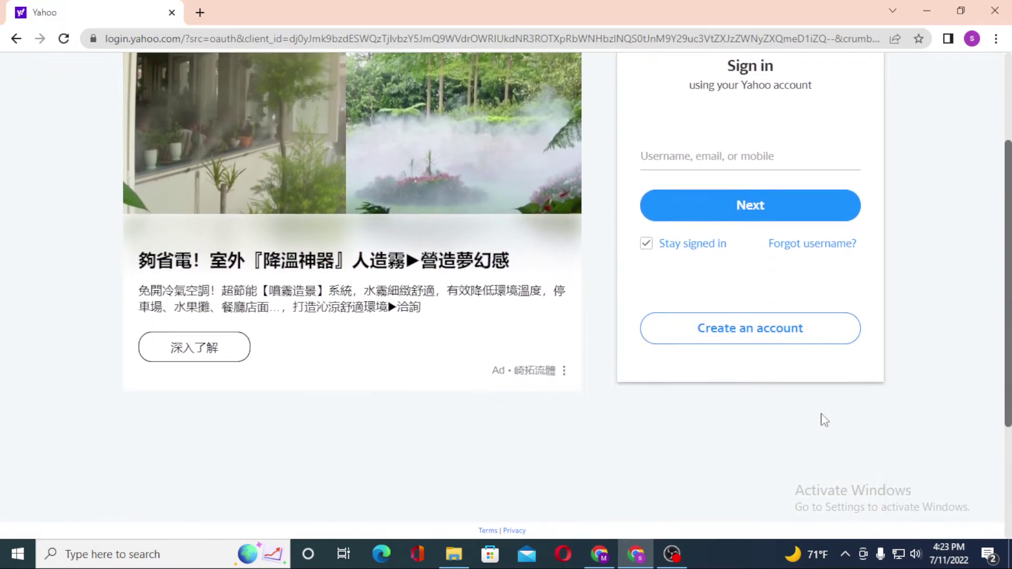
scroll(820, 407, "up", 2)
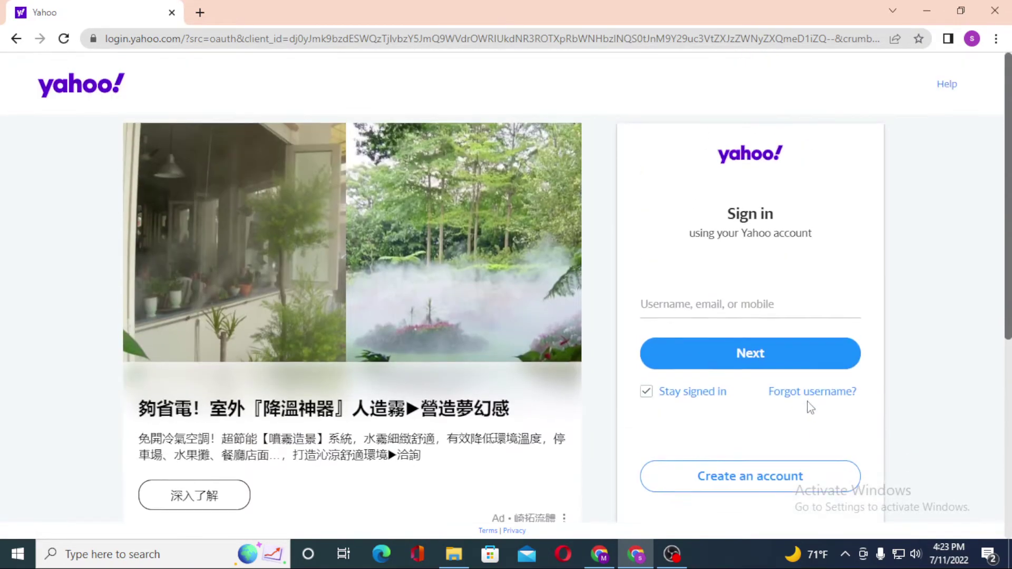
left_click(682, 303)
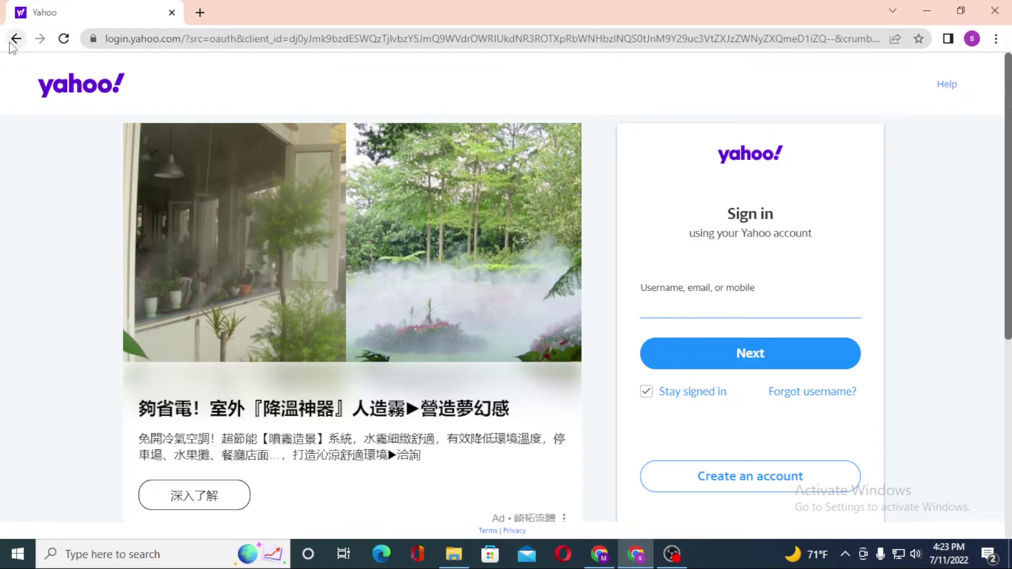
Go back to AOL, continue with Google to its account chooser, then return to AOL
left_click(16, 39)
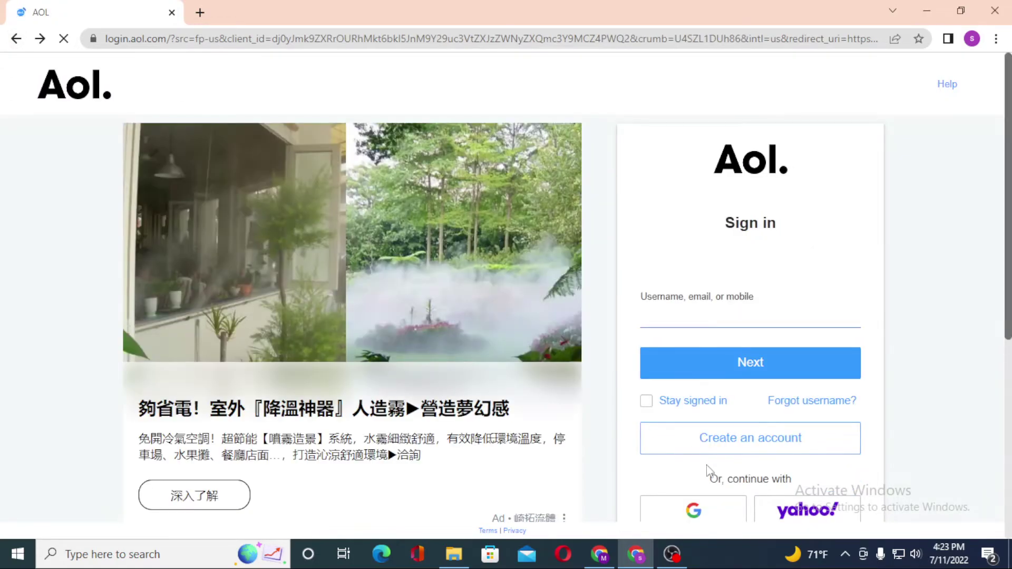
scroll(709, 471, "down", 1)
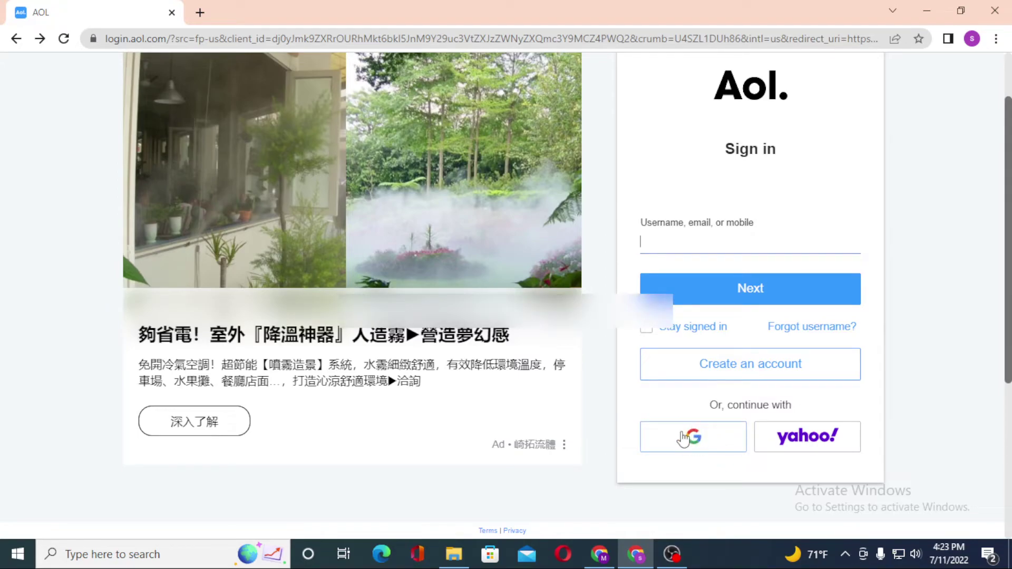
left_click(693, 439)
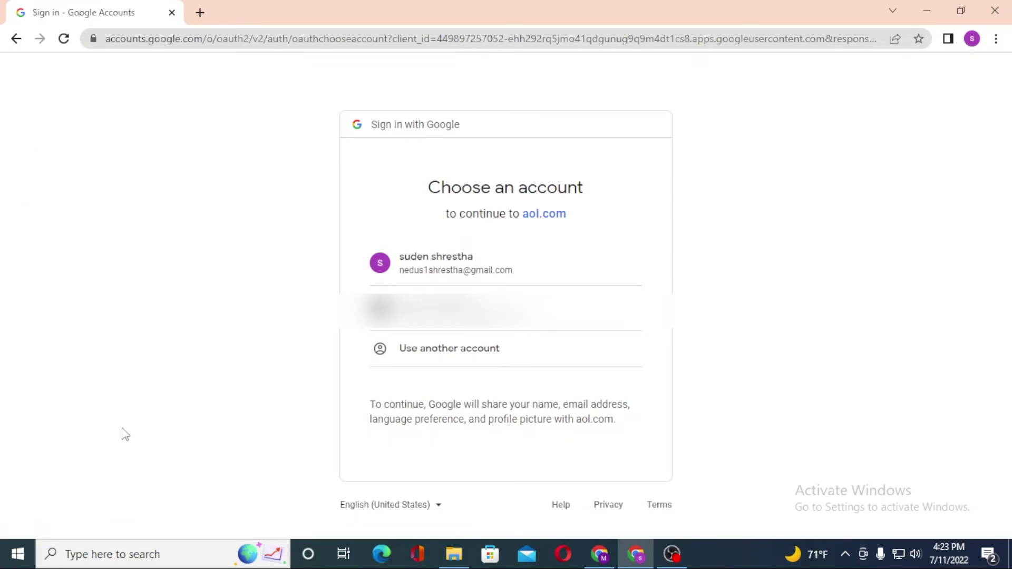
left_click(17, 38)
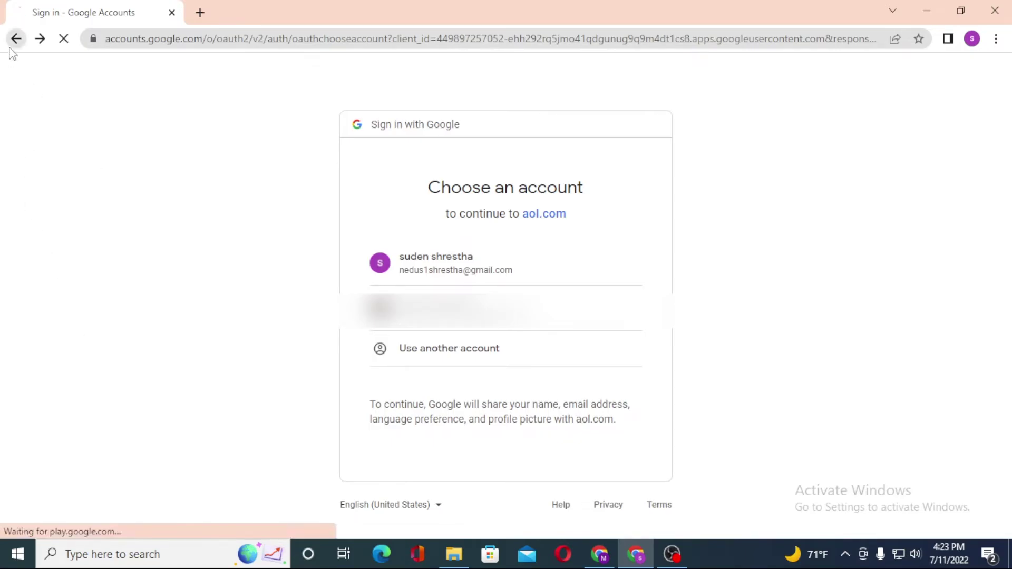